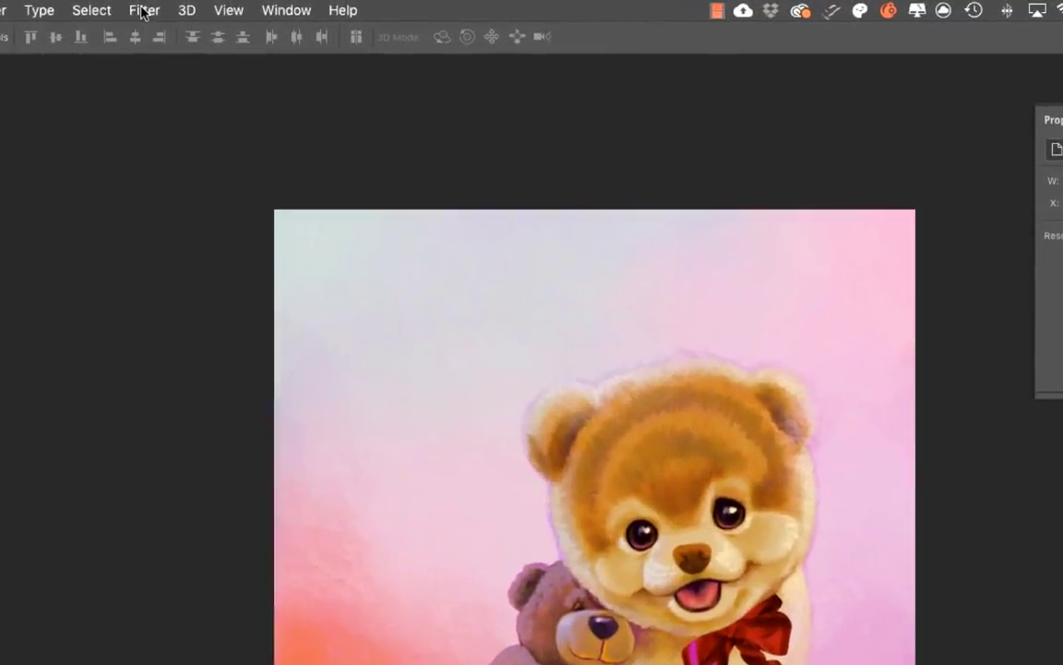
Apply a Mosaic filter to the teddy bear painting with a cell size of about 73 square.
{"action": "left_click", "coordinate": [143, 12]}
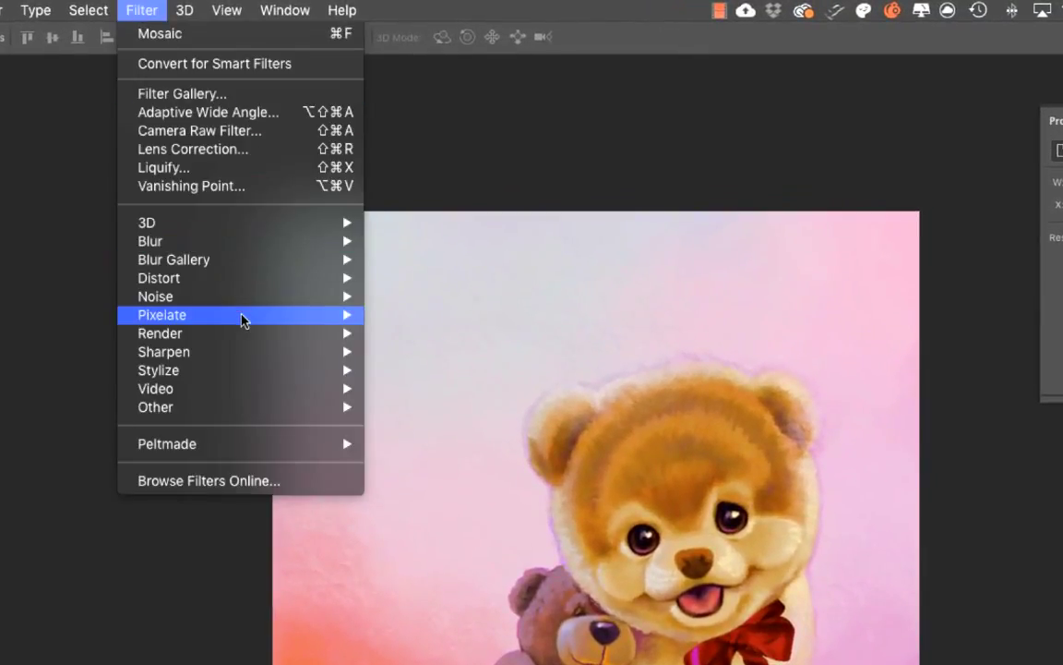
{"action": "mouse_move", "coordinate": [244, 320]}
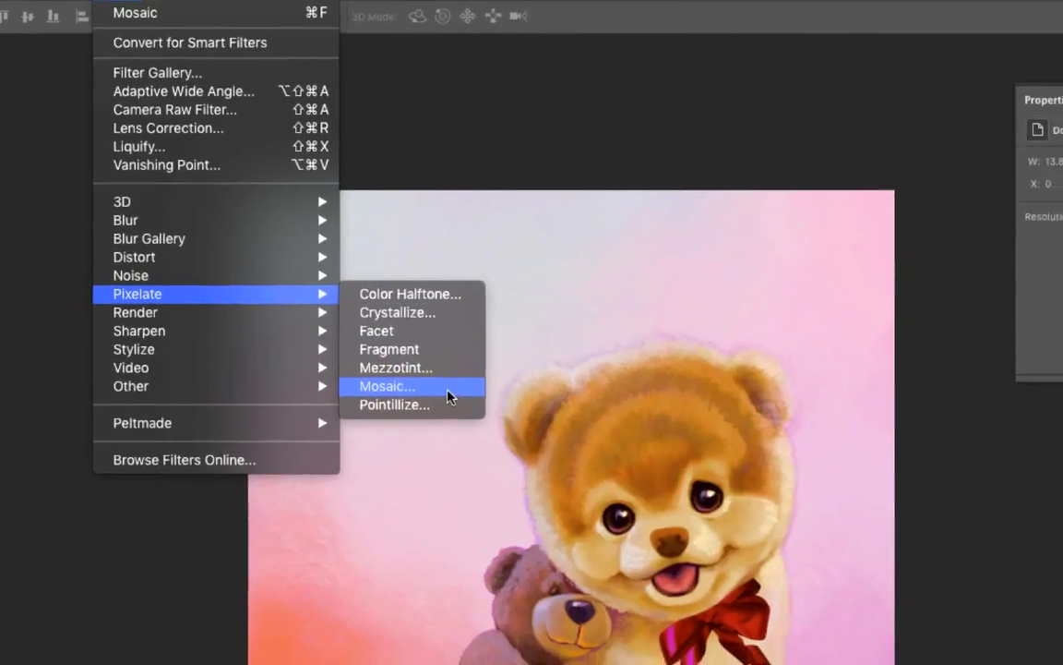
{"action": "left_click", "coordinate": [446, 397]}
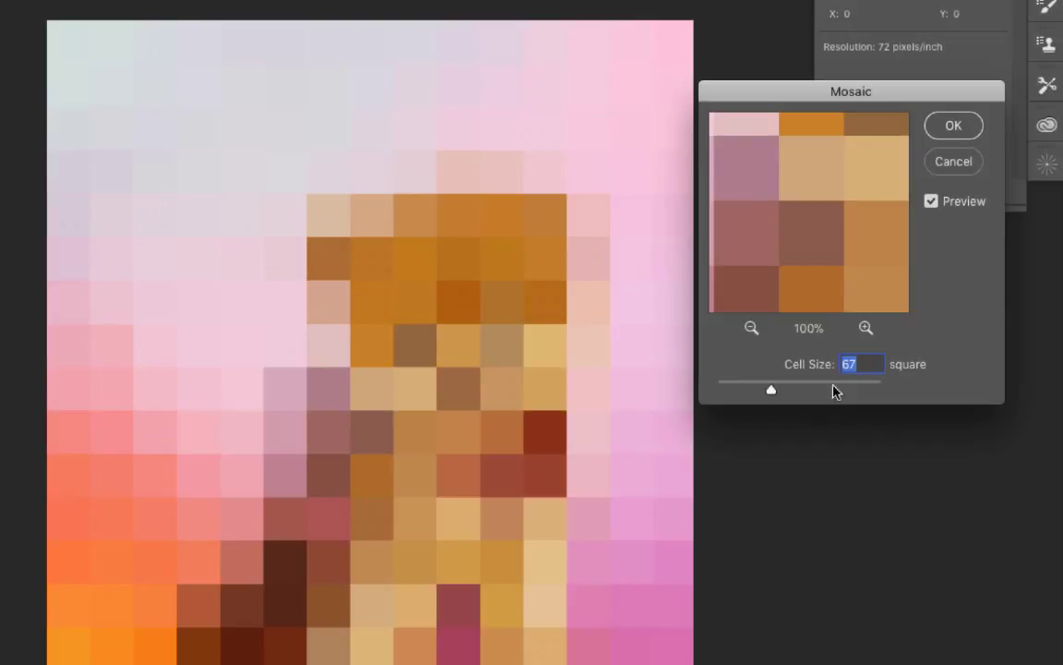
{"action": "left_click_drag", "start_coordinate": [769, 391], "coordinate": [847, 394]}
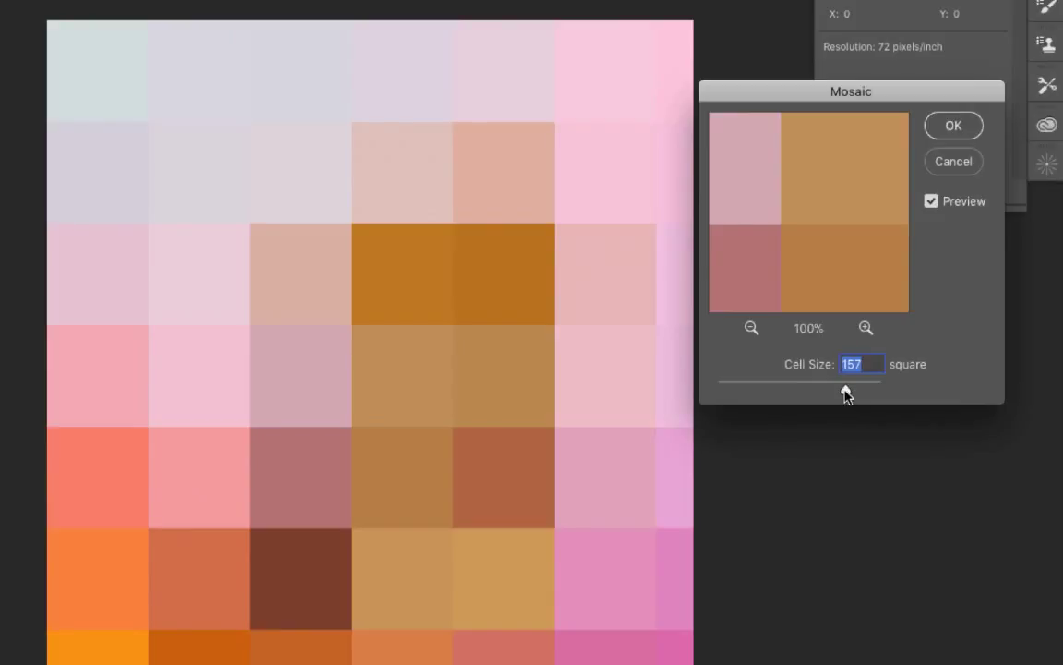
{"action": "left_click_drag", "start_coordinate": [847, 394], "coordinate": [853, 394]}
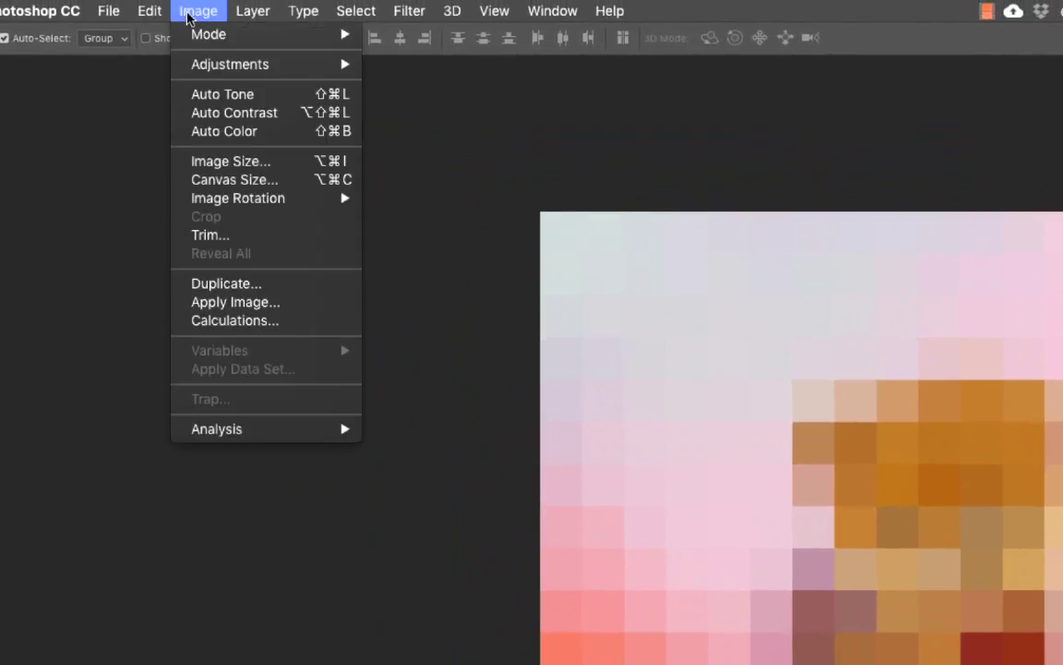
Convert the mosaic to Indexed Color, keeping the 256-colour Local (Selective) palette.
{"action": "mouse_move", "coordinate": [297, 42]}
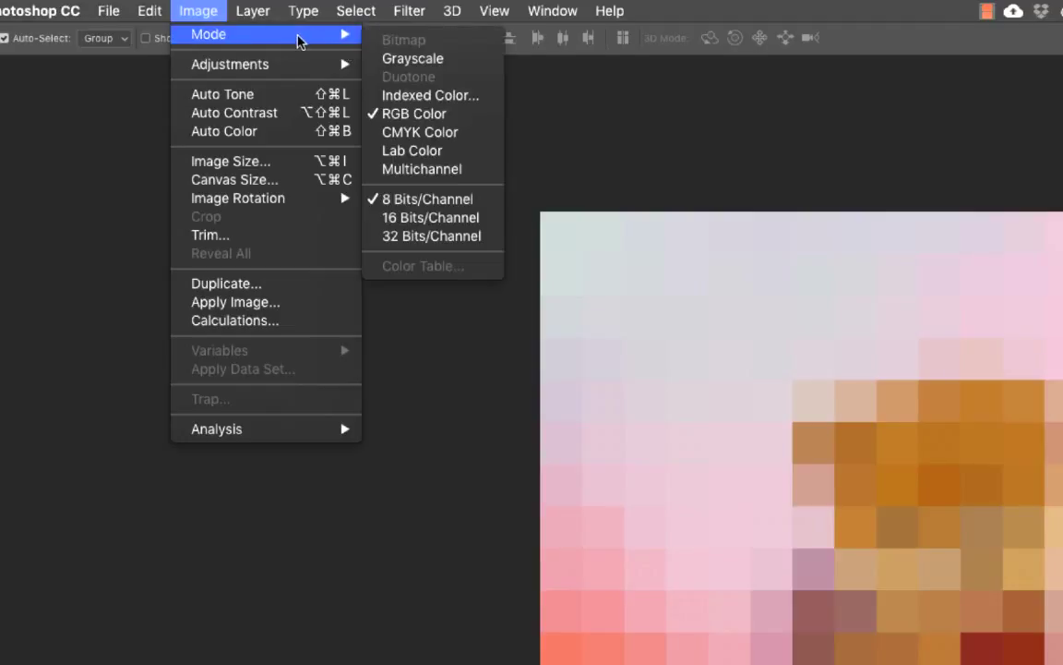
{"action": "left_click", "coordinate": [445, 98]}
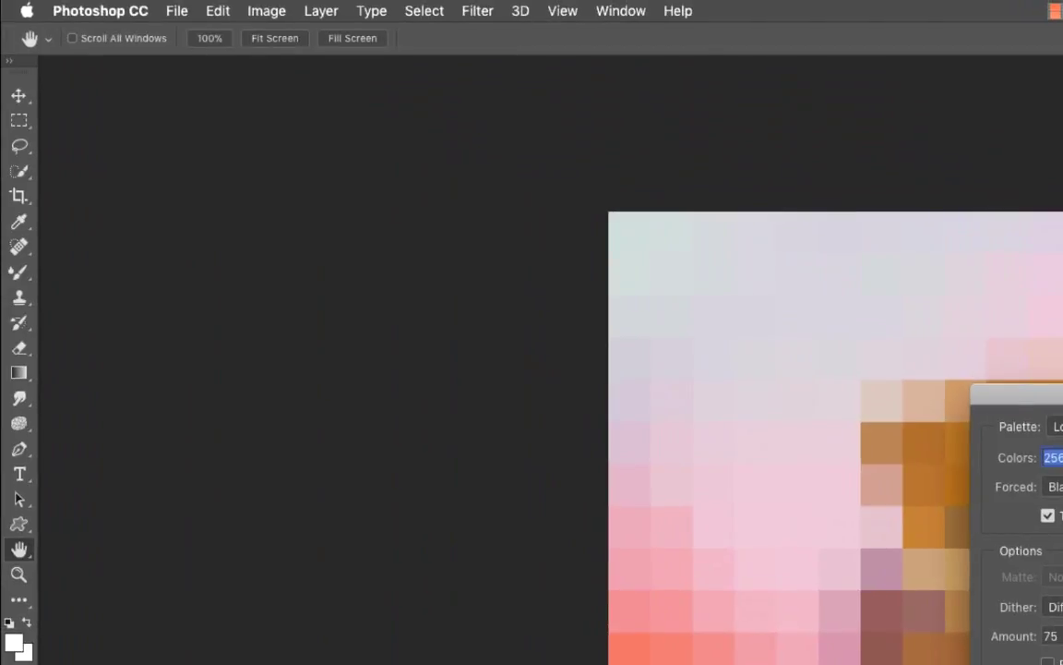
{"action": "left_click", "coordinate": [689, 219]}
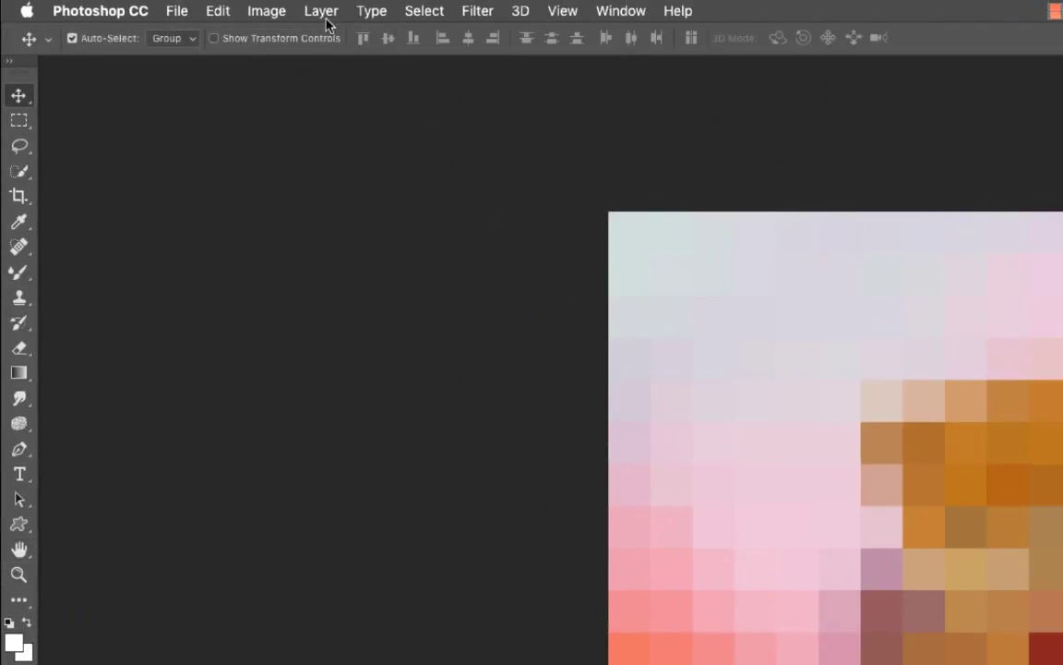
Open the image's Color Table from Image > Mode.
{"action": "left_click", "coordinate": [265, 13]}
{"action": "mouse_move", "coordinate": [279, 34]}
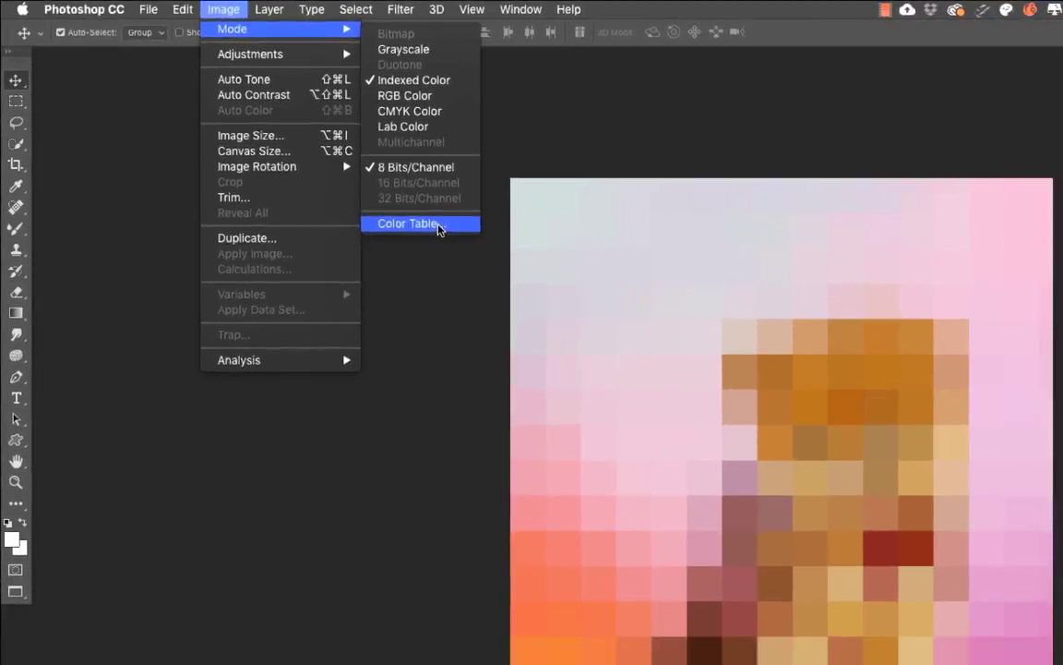
{"action": "left_click", "coordinate": [523, 267]}
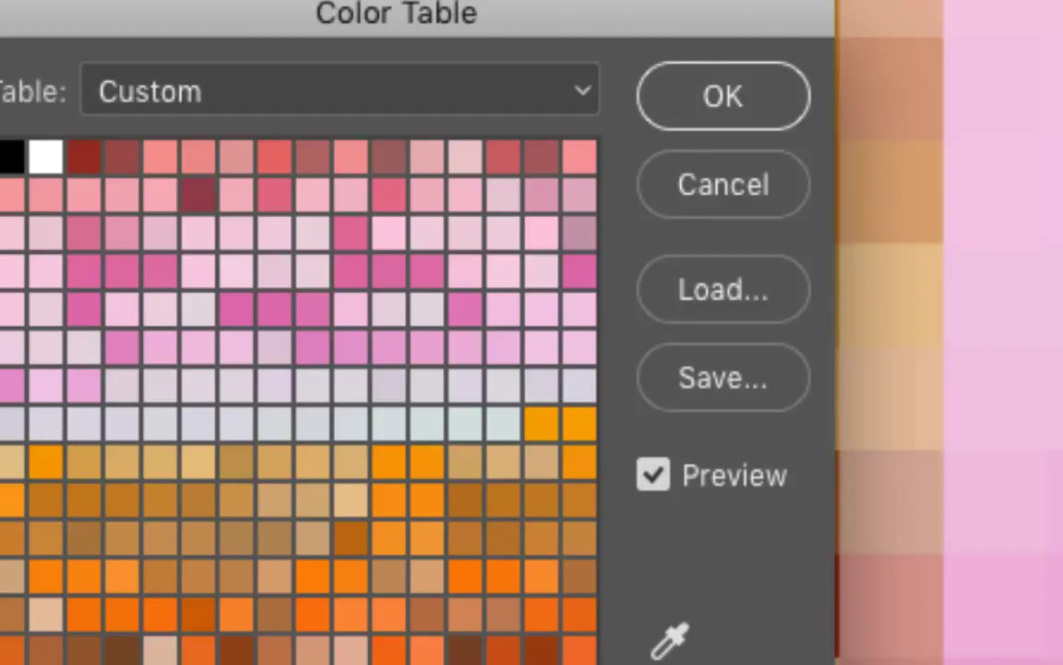
Command-click to delete eight pale swatches from the colour table.
{"action": "key", "text": "super"}
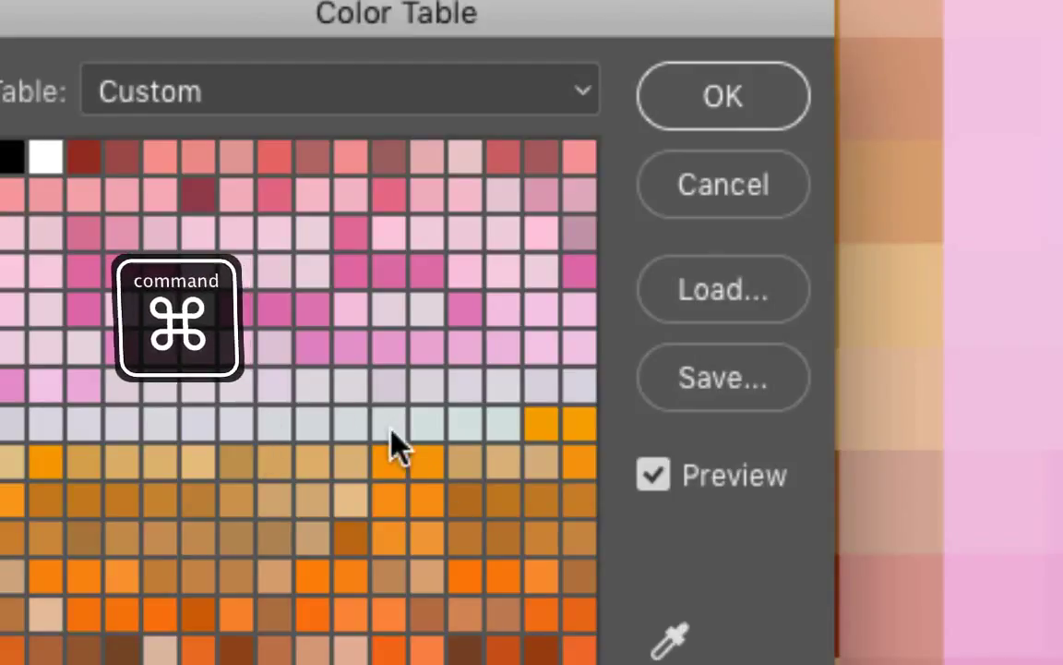
{"action": "left_click", "coordinate": [499, 434], "text": "super"}
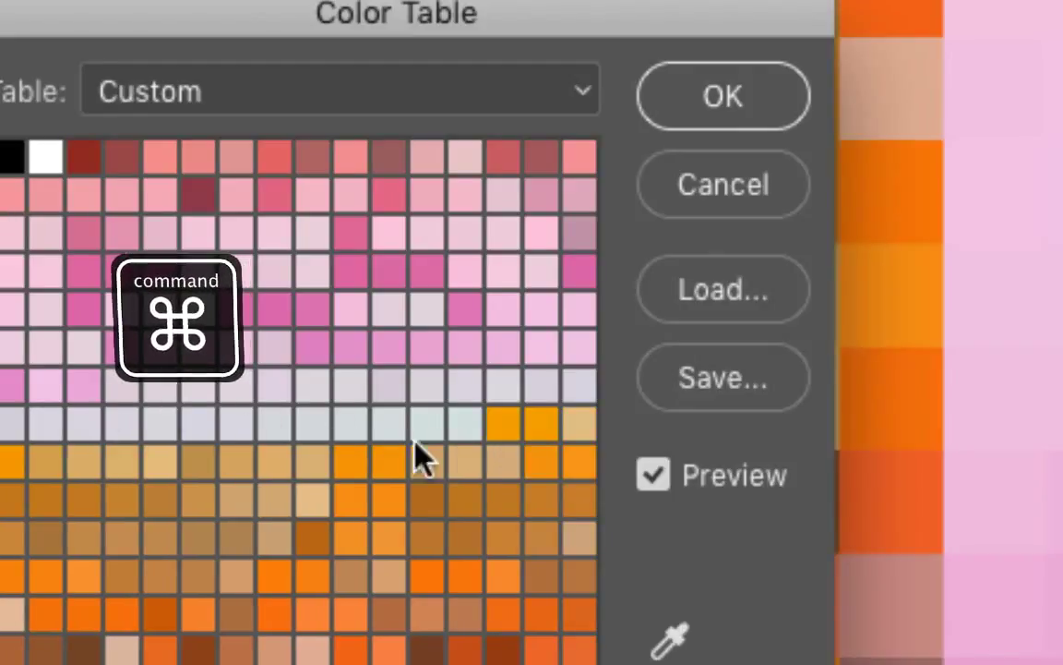
{"action": "left_click", "coordinate": [340, 426], "text": "super"}
{"action": "left_click", "coordinate": [313, 420], "text": "super"}
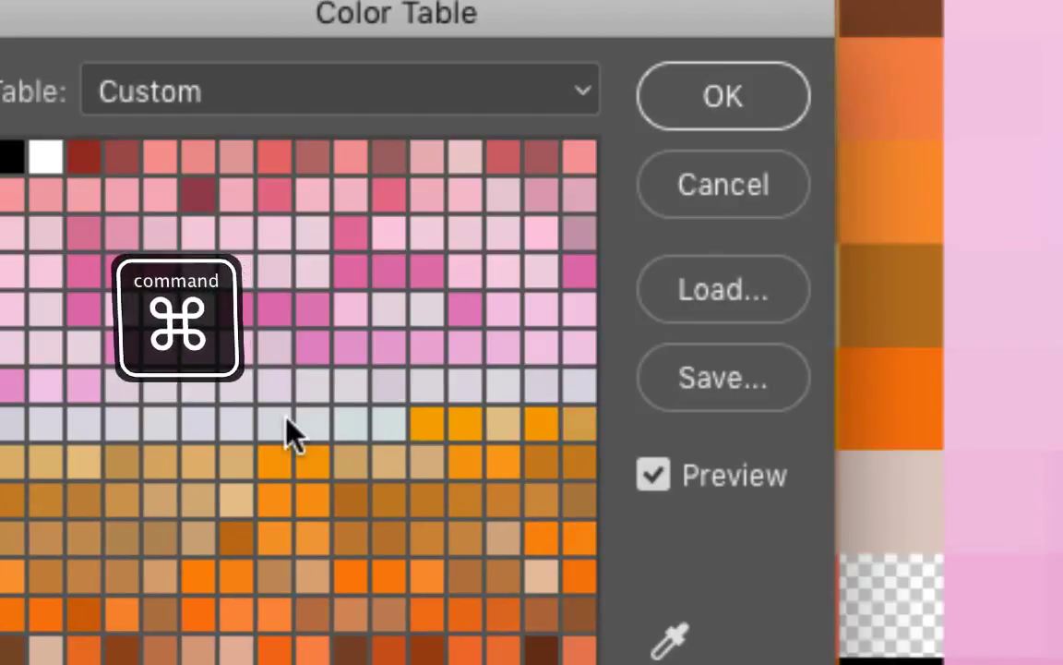
{"action": "left_click", "coordinate": [287, 417], "text": "super"}
{"action": "left_click", "coordinate": [244, 426], "text": "super"}
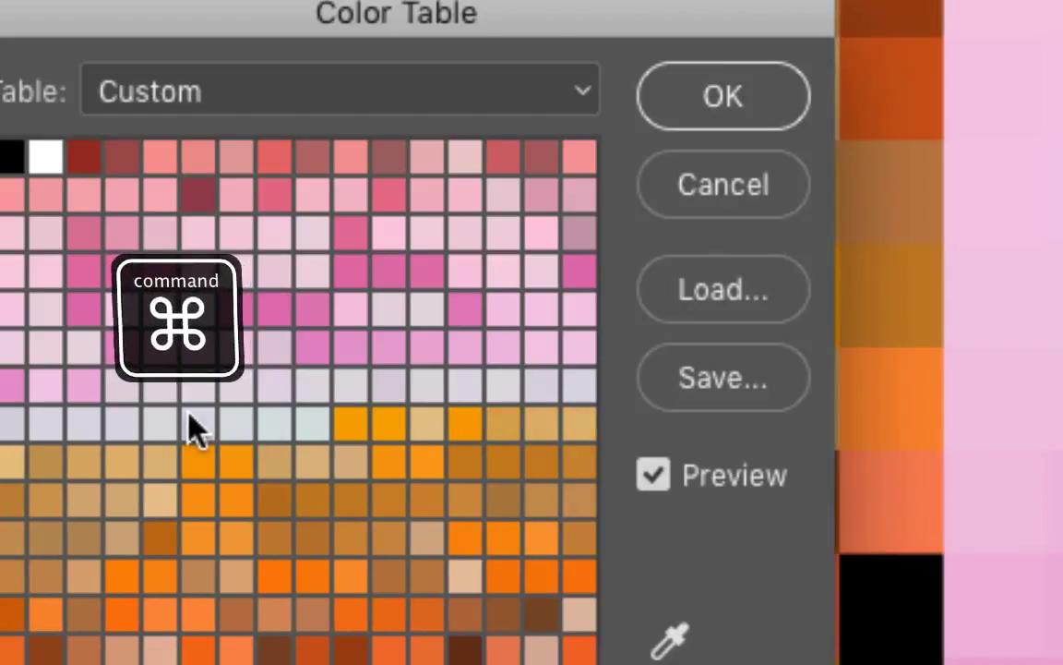
{"action": "left_click", "coordinate": [190, 426], "text": "super"}
{"action": "left_click", "coordinate": [171, 427], "text": "super"}
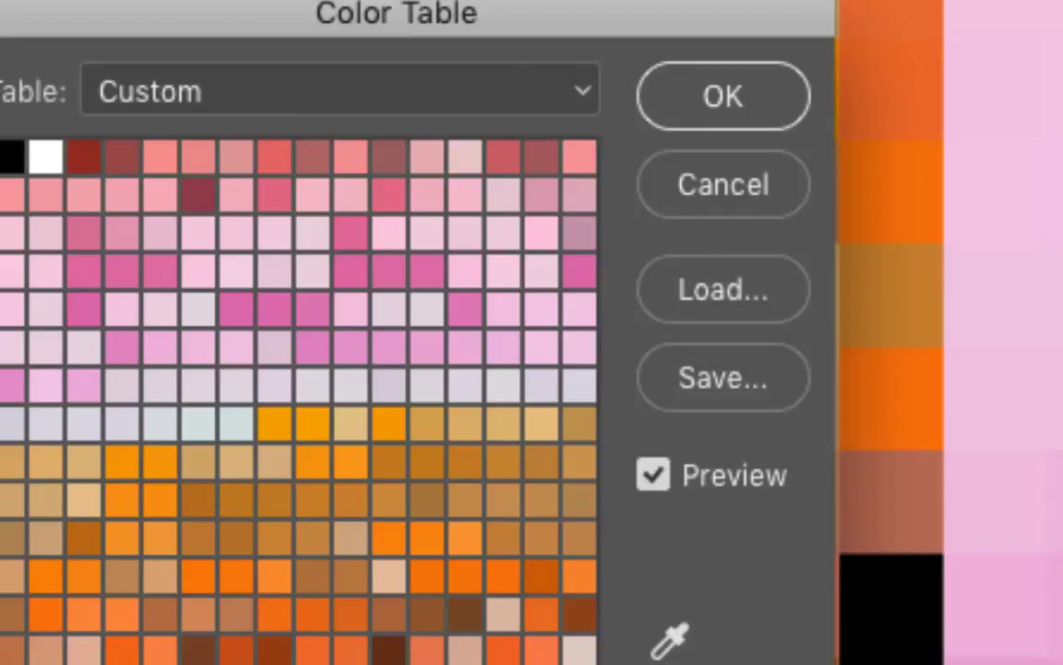
{"action": "left_click", "coordinate": [164, 421], "text": "super"}
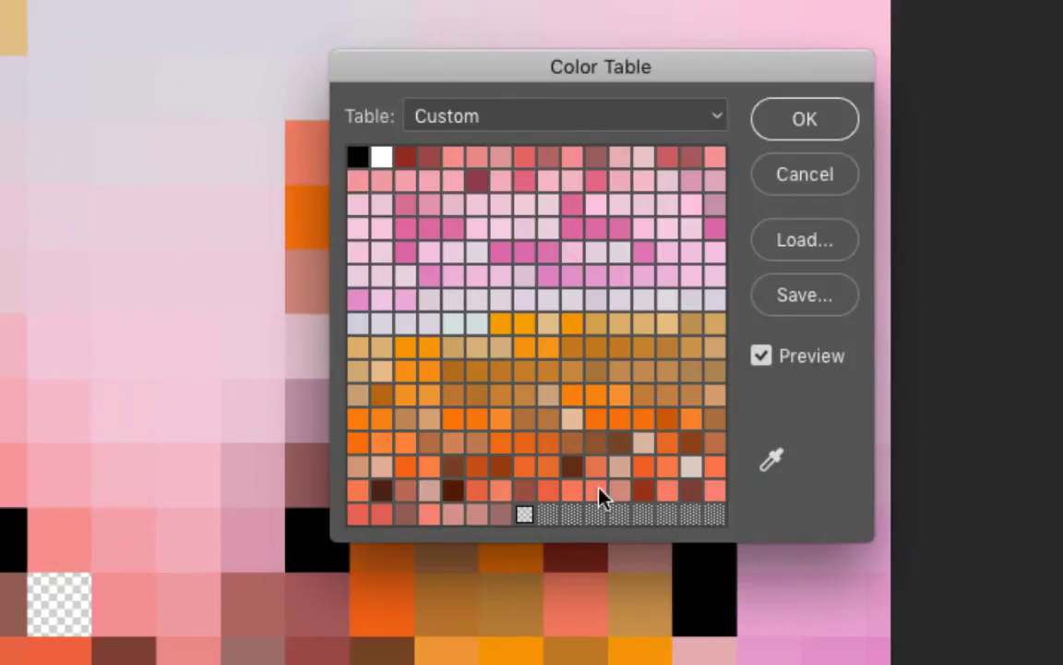
Delete seven more swatches from the lower right of the colour table.
{"action": "left_click", "coordinate": [595, 459], "text": "super"}
{"action": "left_click", "coordinate": [595, 459], "text": "super"}
{"action": "left_click", "coordinate": [595, 459], "text": "super"}
{"action": "left_click", "coordinate": [595, 459], "text": "super"}
{"action": "left_click", "coordinate": [595, 459], "text": "super"}
{"action": "left_click", "coordinate": [595, 458], "text": "super"}
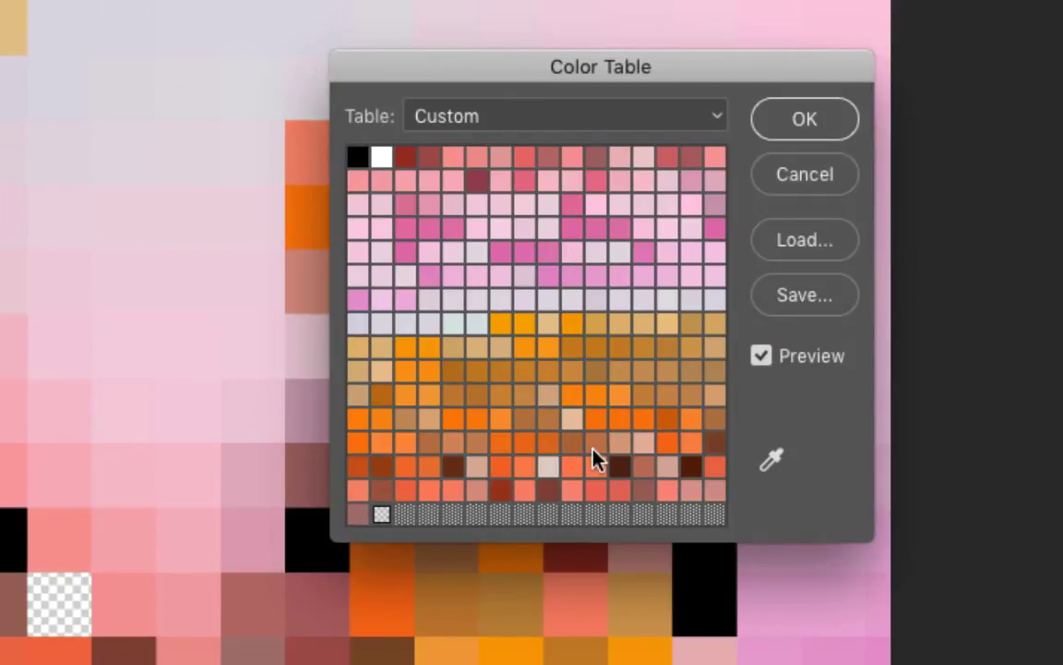
{"action": "left_click", "coordinate": [592, 451], "text": "super"}
{"action": "left_click", "coordinate": [591, 451], "text": "super"}
{"action": "left_click", "coordinate": [591, 452], "text": "super"}
{"action": "left_click", "coordinate": [592, 452], "text": "super"}
{"action": "left_click", "coordinate": [592, 452], "text": "super"}
{"action": "left_click", "coordinate": [592, 451], "text": "super"}
{"action": "left_click", "coordinate": [591, 451], "text": "super"}
{"action": "left_click", "coordinate": [592, 452], "text": "super"}
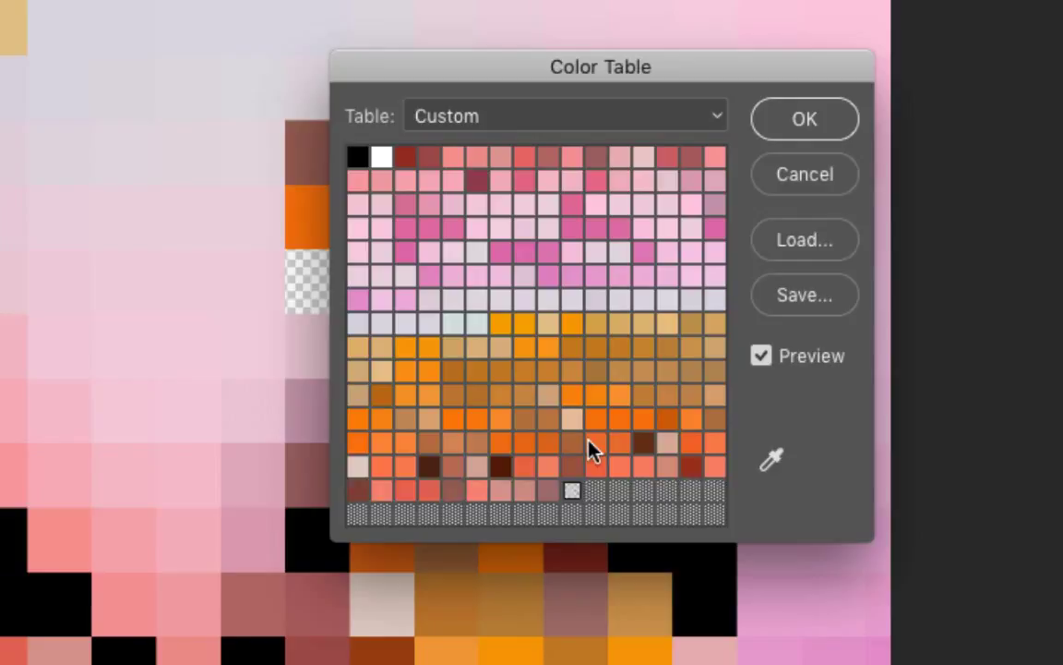
{"action": "left_click", "coordinate": [592, 451], "text": "super"}
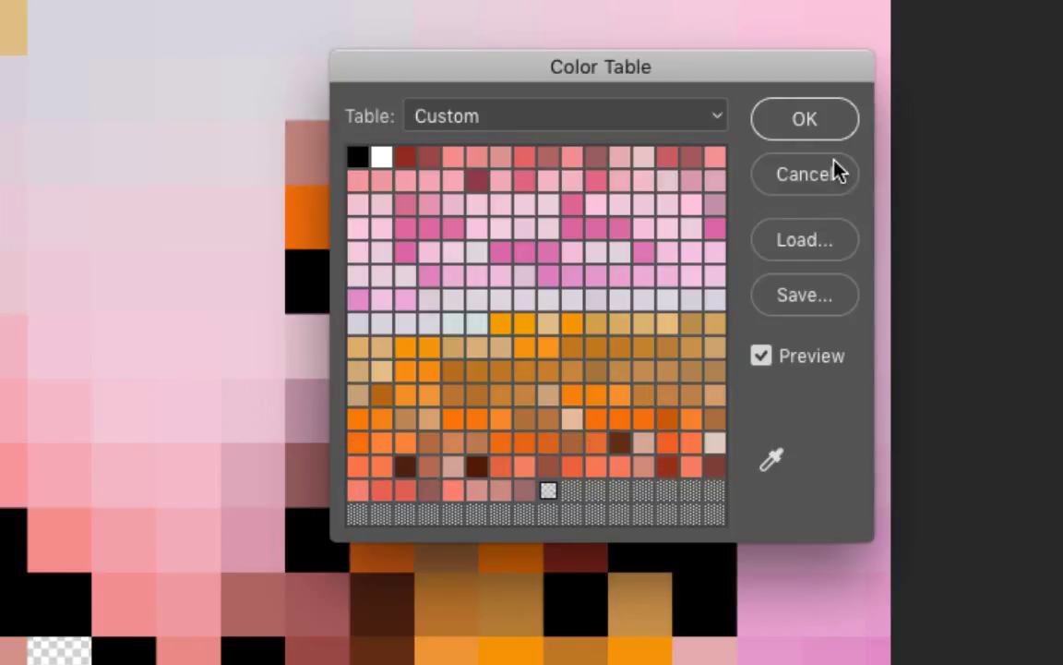
Hold Option and Reset the Color Table to restore every deleted swatch.
{"action": "key", "text": "alt"}
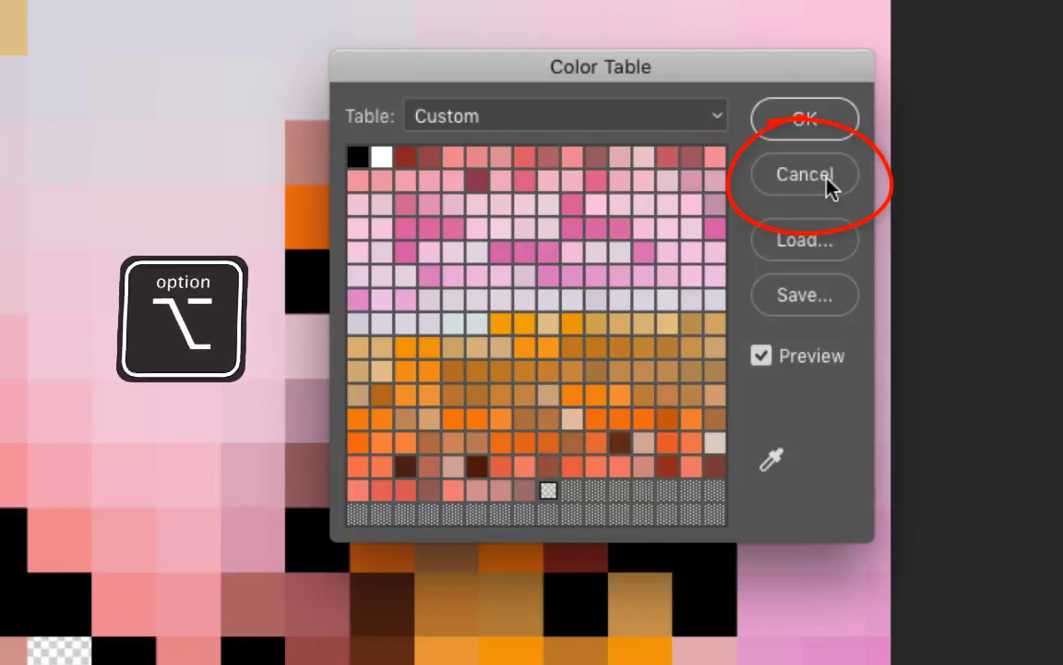
{"action": "key", "text": "alt"}
{"action": "left_click", "coordinate": [827, 180]}
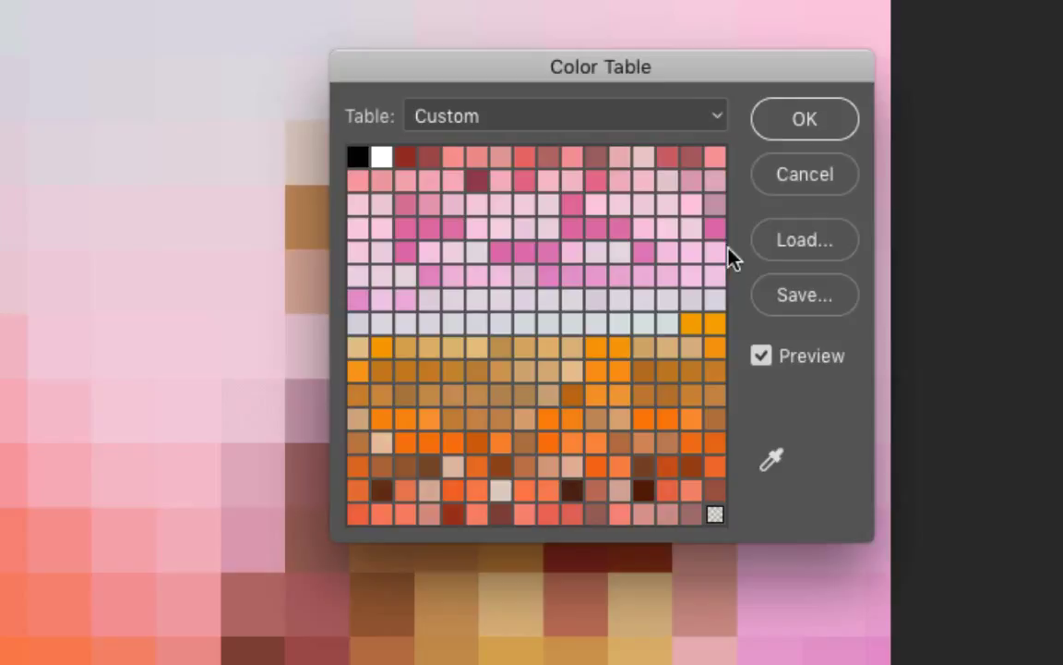
{"action": "left_click", "coordinate": [654, 118]}
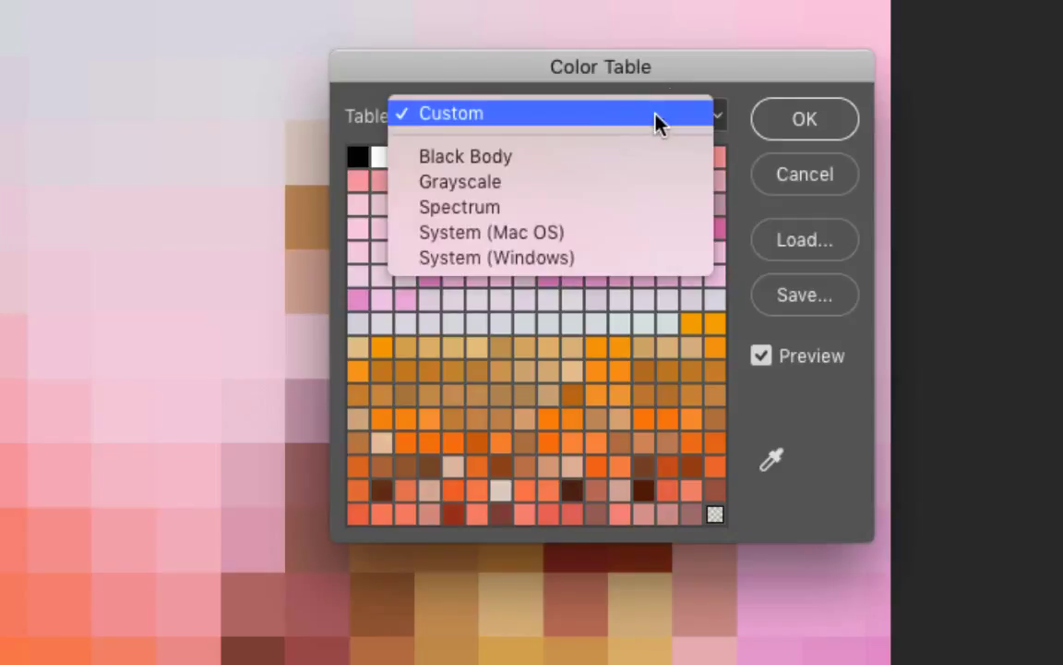
{"action": "left_click", "coordinate": [648, 266]}
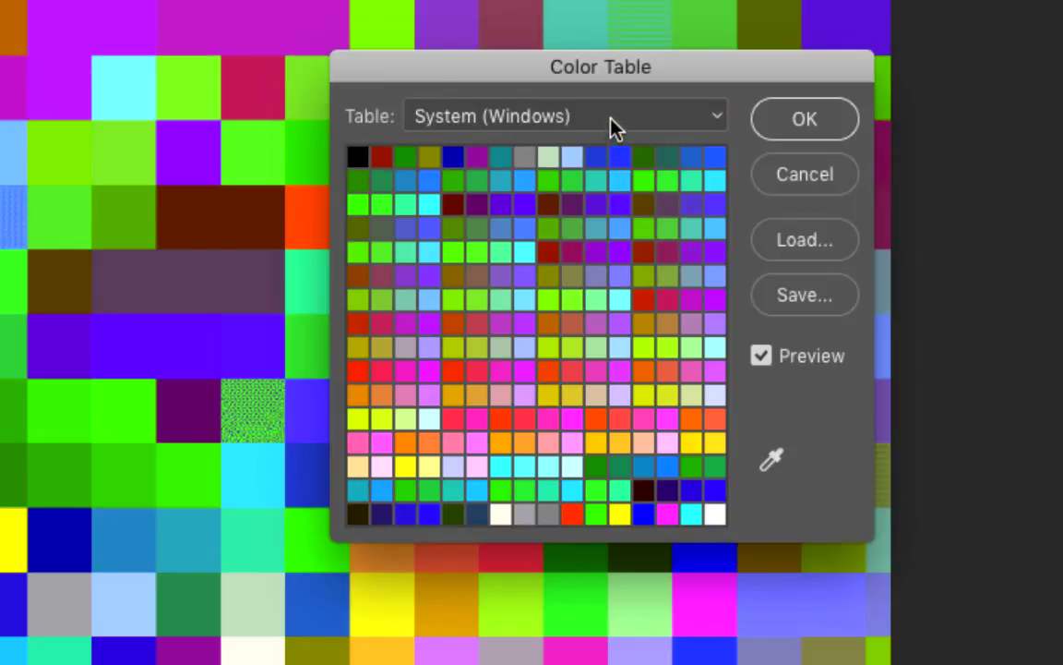
{"action": "left_click", "coordinate": [614, 128]}
{"action": "left_click", "coordinate": [603, 105]}
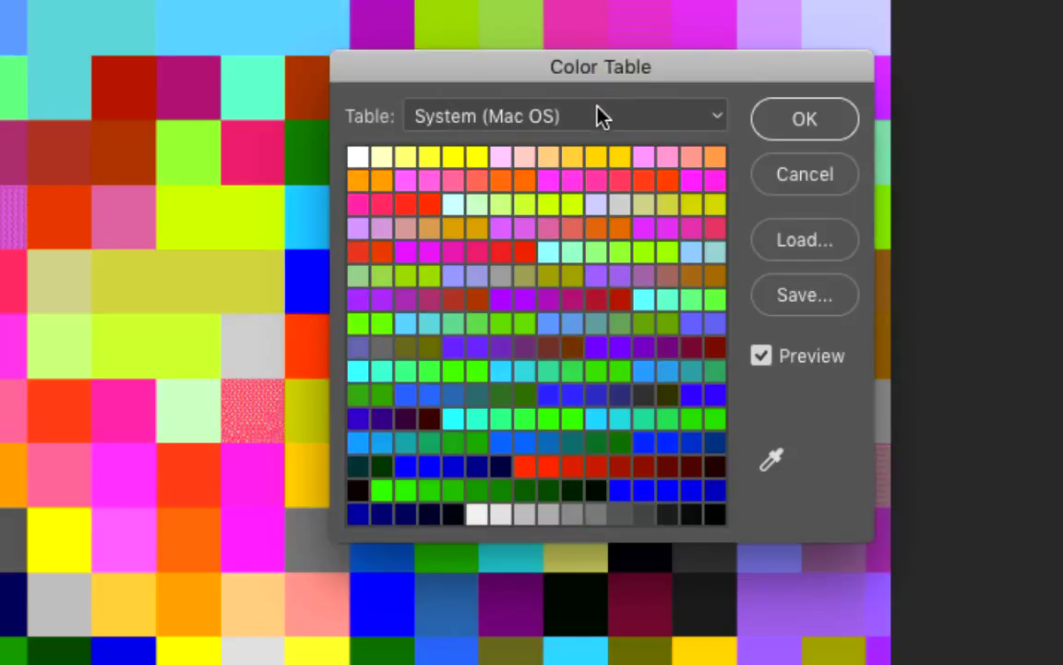
{"action": "left_click", "coordinate": [596, 111]}
{"action": "left_click", "coordinate": [587, 90]}
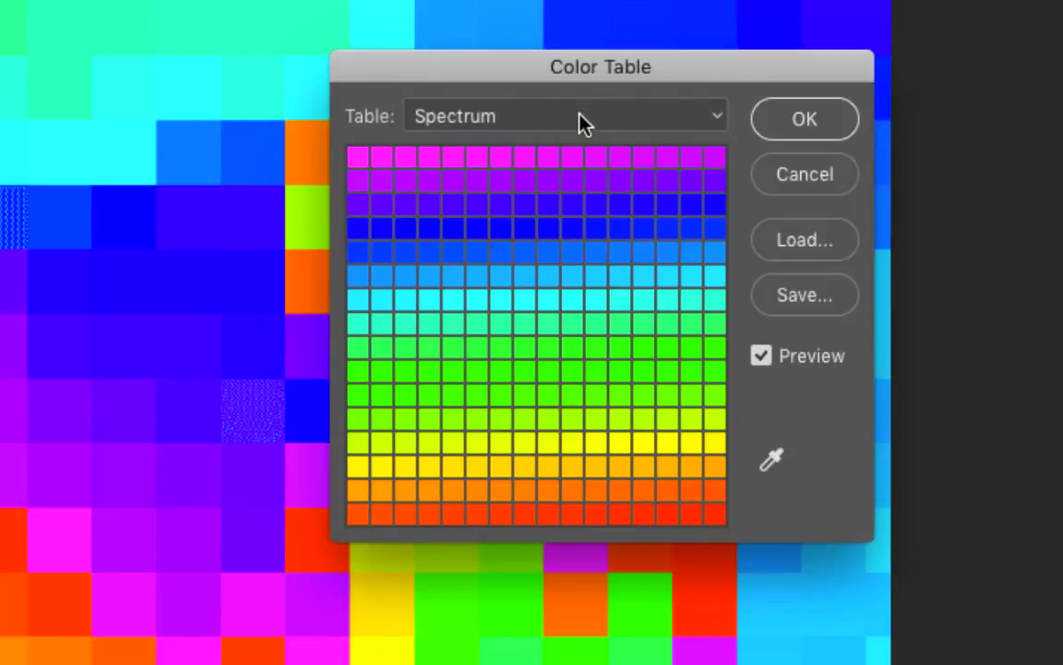
{"action": "left_click", "coordinate": [580, 118]}
{"action": "left_click", "coordinate": [568, 90]}
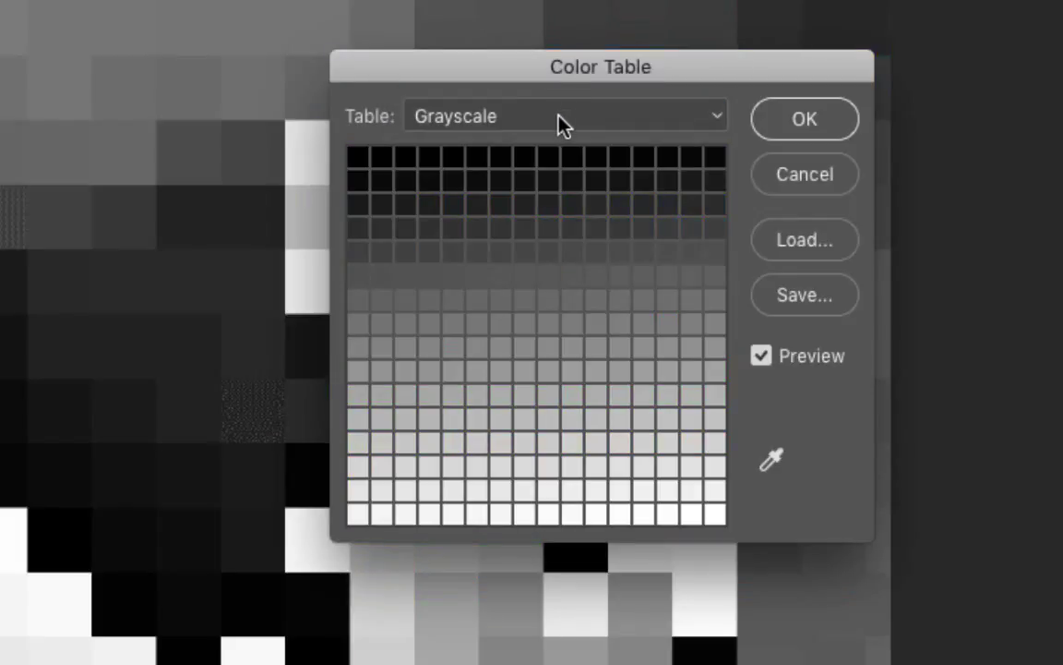
{"action": "left_click", "coordinate": [558, 116]}
{"action": "left_click", "coordinate": [543, 102]}
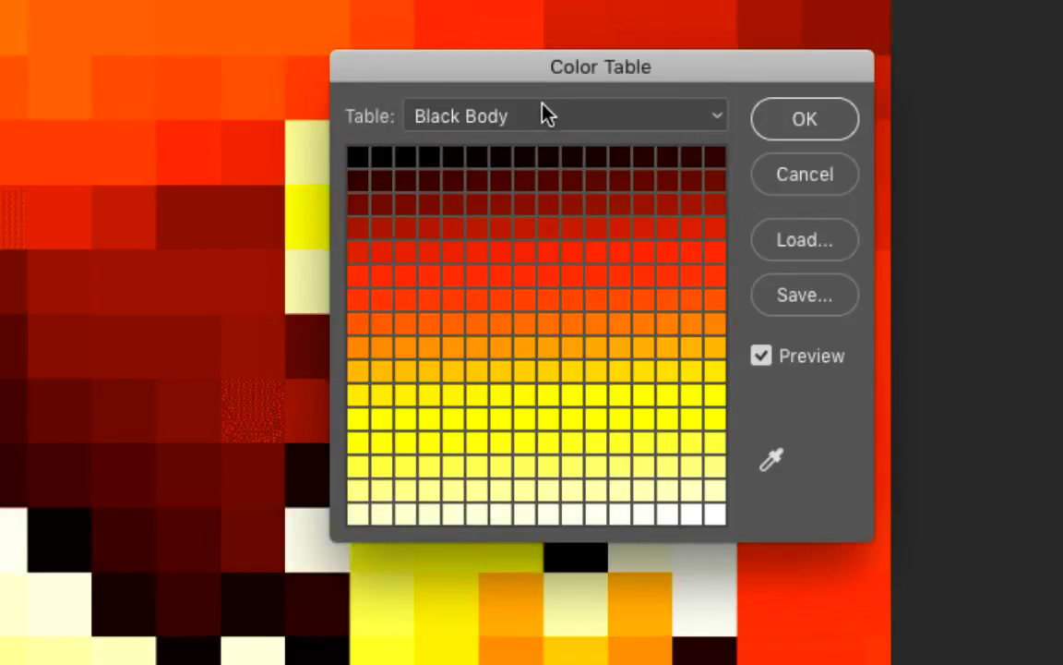
{"action": "left_click", "coordinate": [543, 120]}
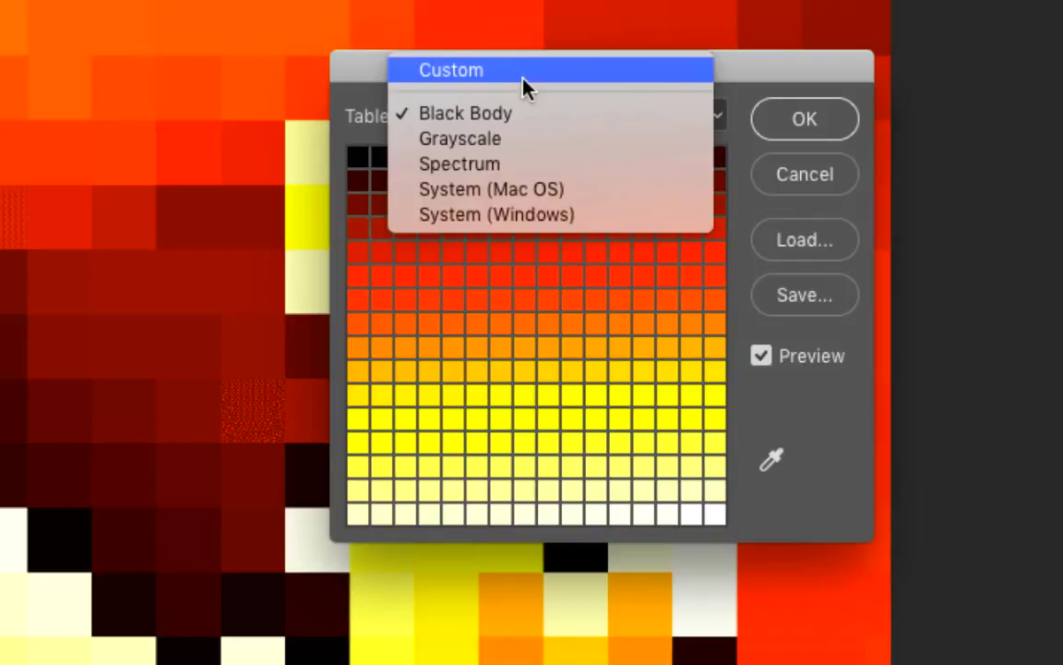
{"action": "left_click", "coordinate": [526, 84]}
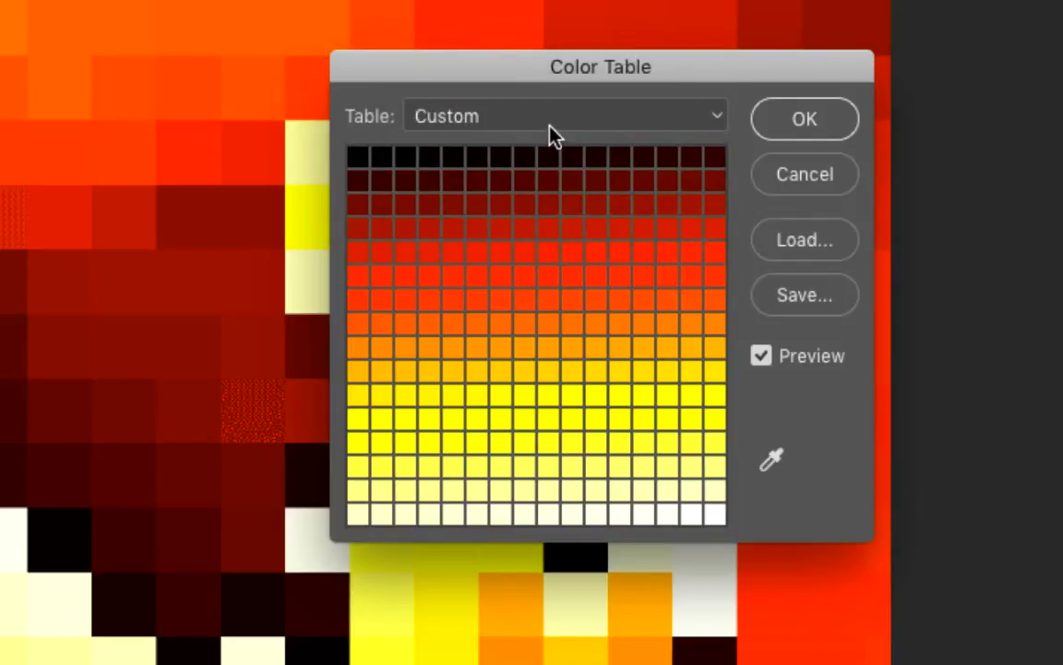
{"action": "key", "text": "alt"}
{"action": "left_click", "coordinate": [820, 185]}
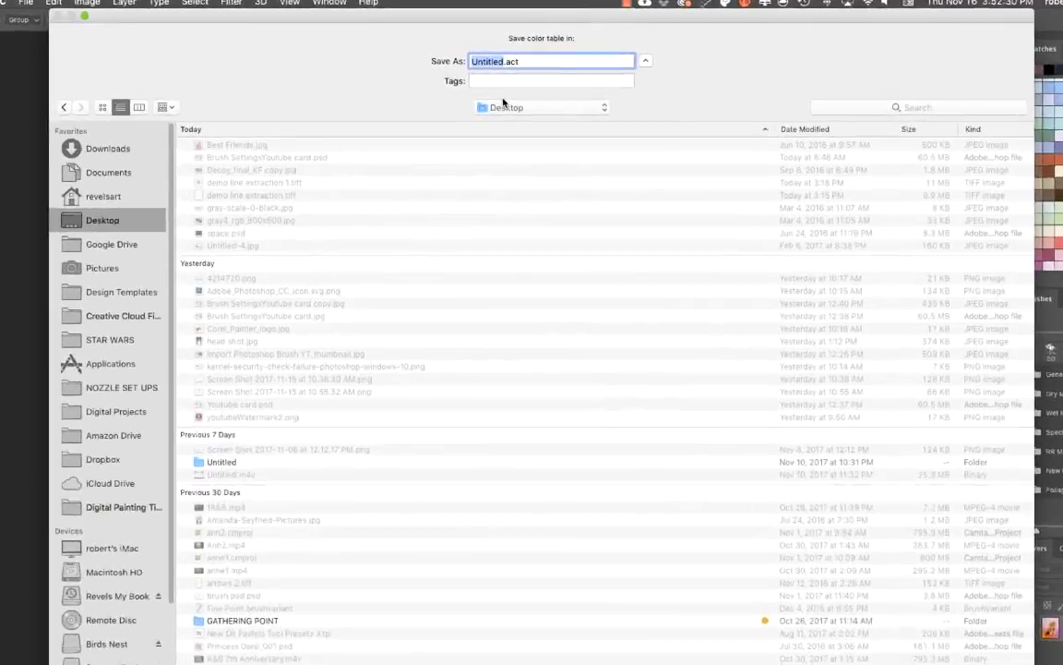
Name the colour table file 'Teddy Bear'.
{"action": "type", "text": "Teddy"}
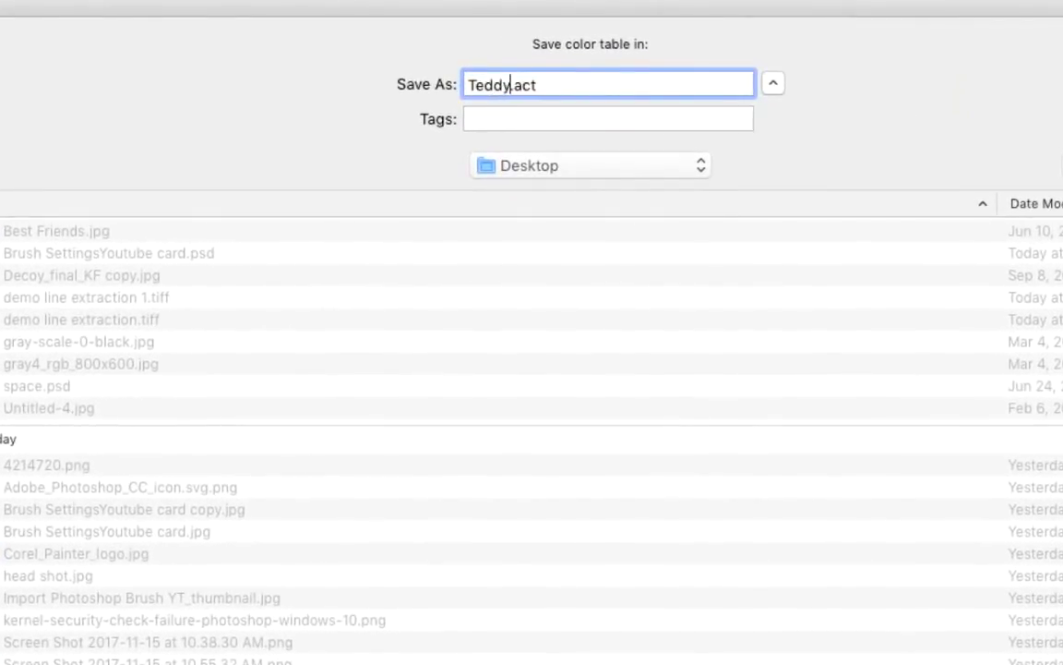
{"action": "type", "text": " Bear"}
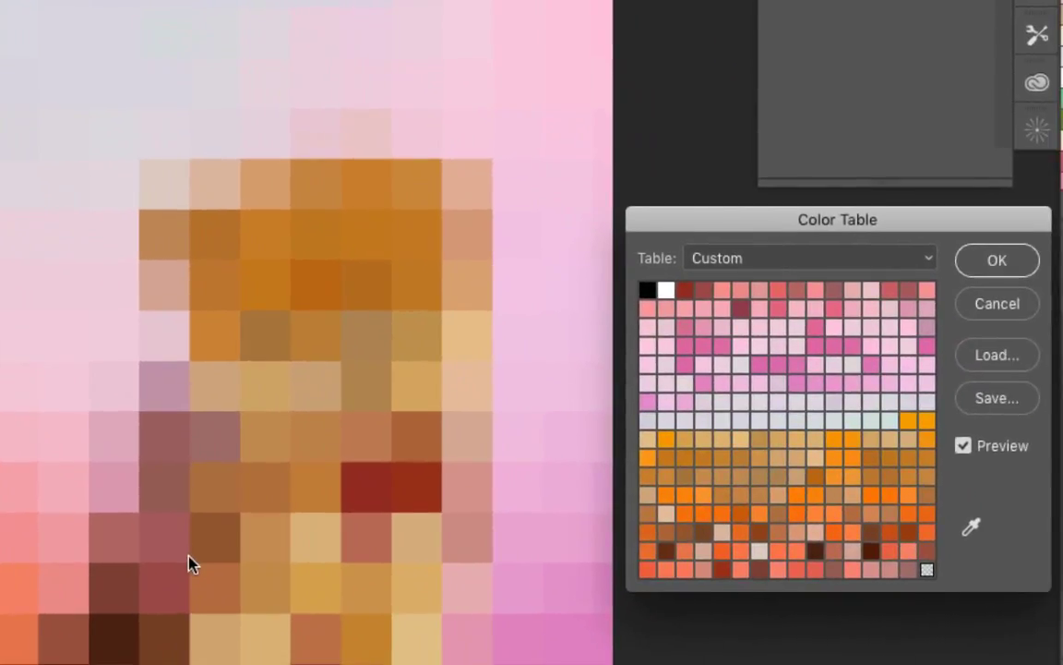
Accept the colour table, then replace the swatches with Teddy Bear.act from the Desktop, unsaved.
{"action": "left_click", "coordinate": [998, 262]}
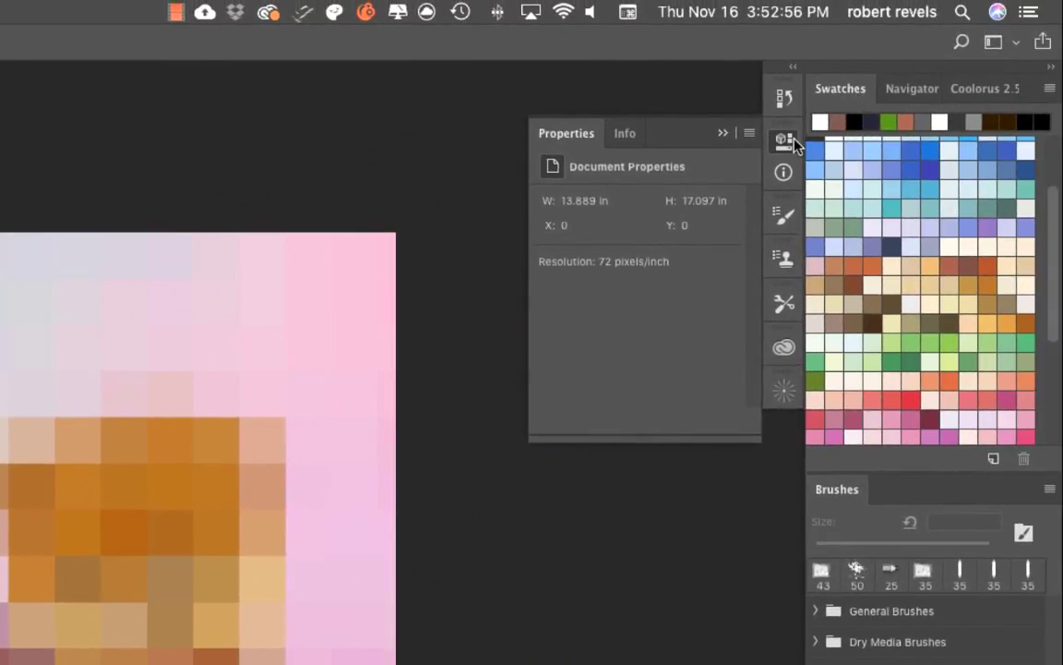
{"action": "left_click", "coordinate": [1050, 90]}
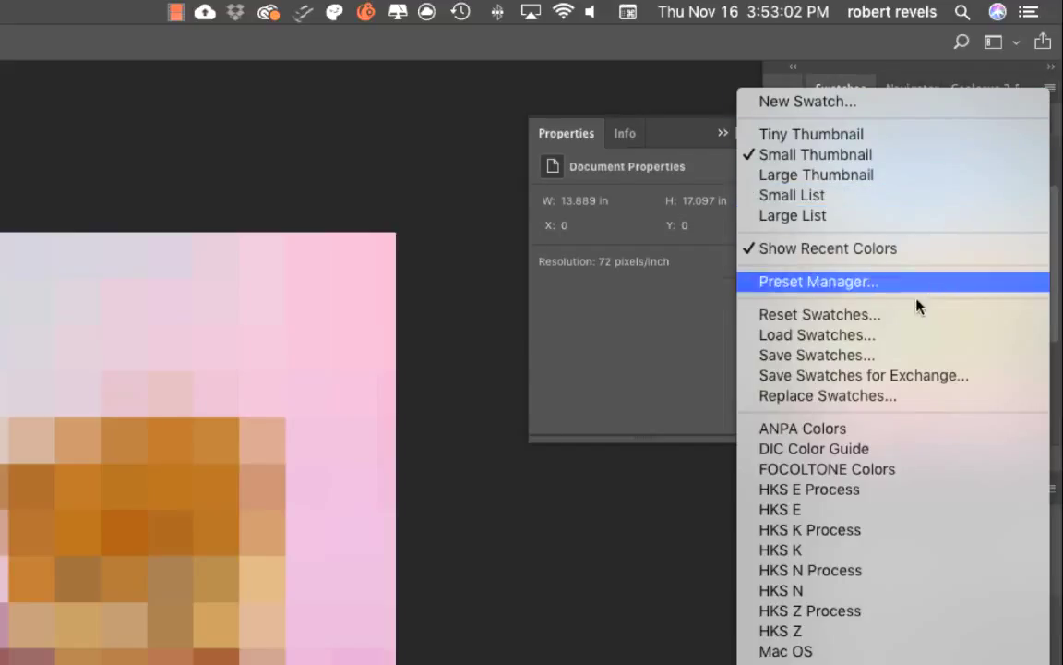
{"action": "left_click", "coordinate": [883, 399]}
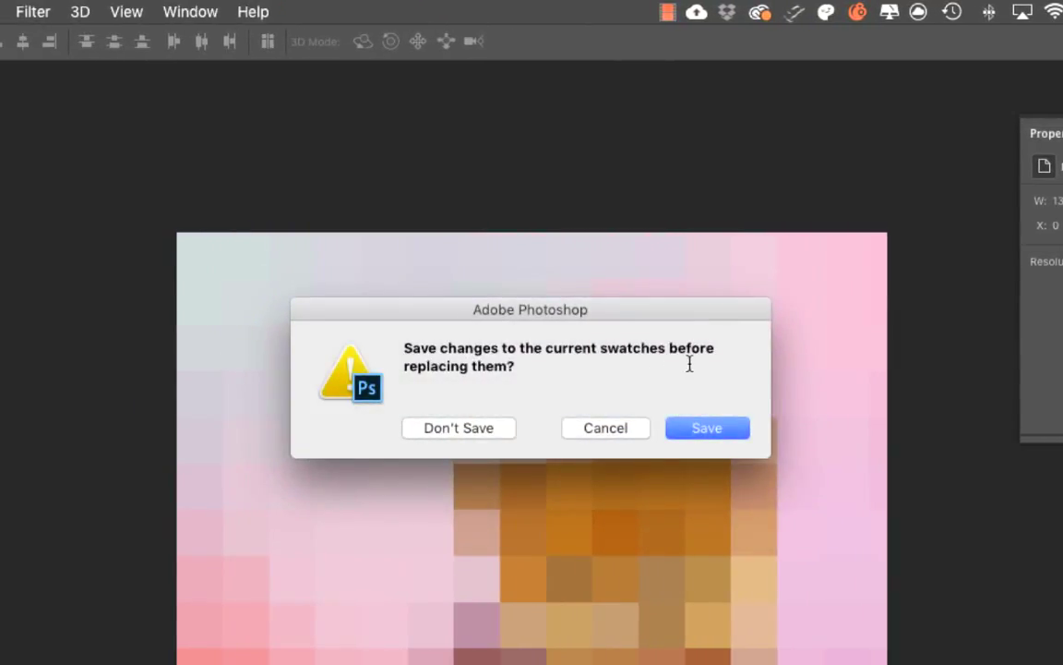
{"action": "left_click", "coordinate": [489, 428]}
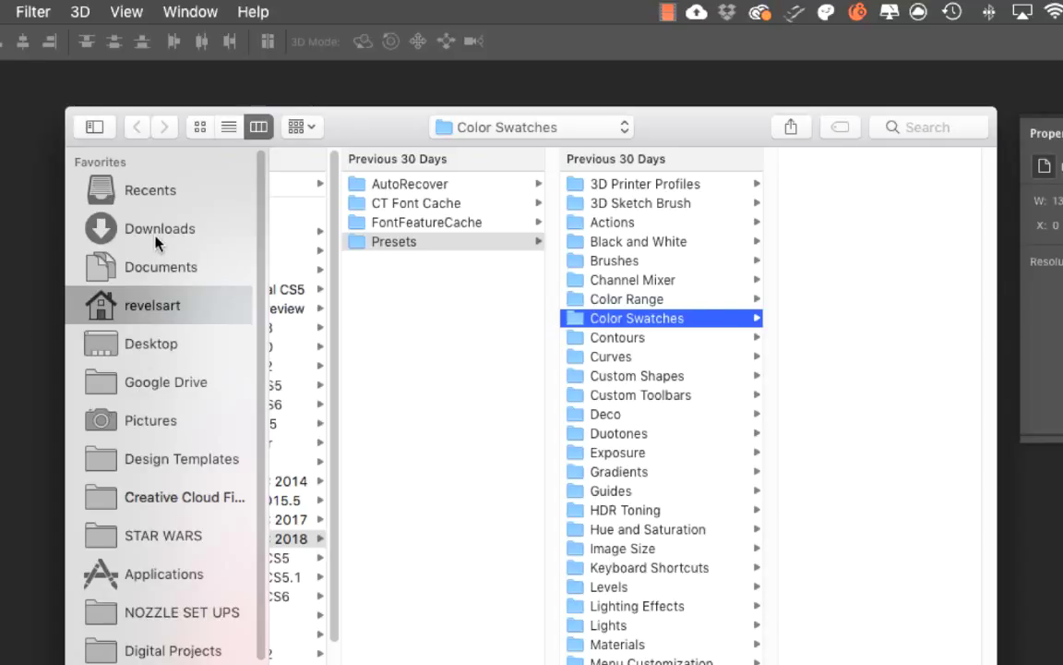
{"action": "left_click", "coordinate": [151, 343]}
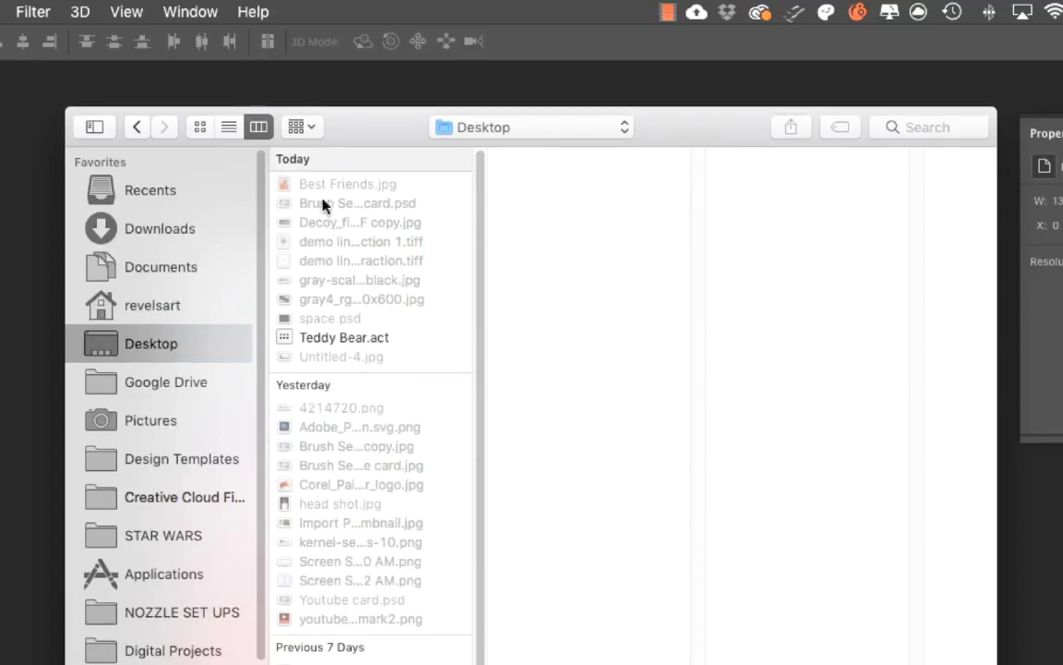
{"action": "left_click", "coordinate": [378, 341]}
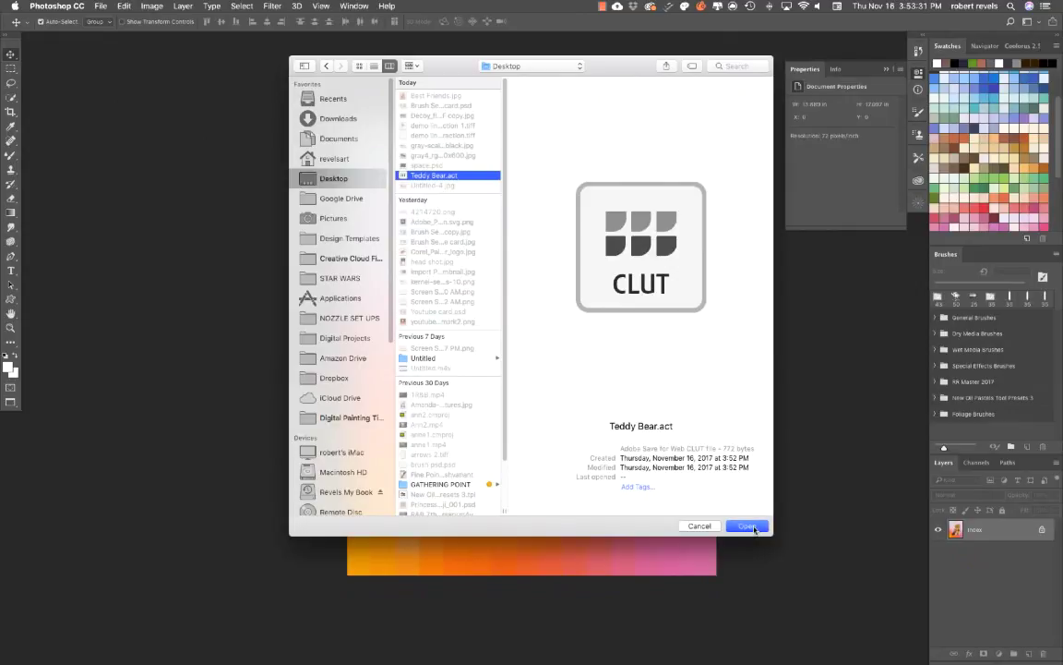
{"action": "left_click", "coordinate": [748, 526]}
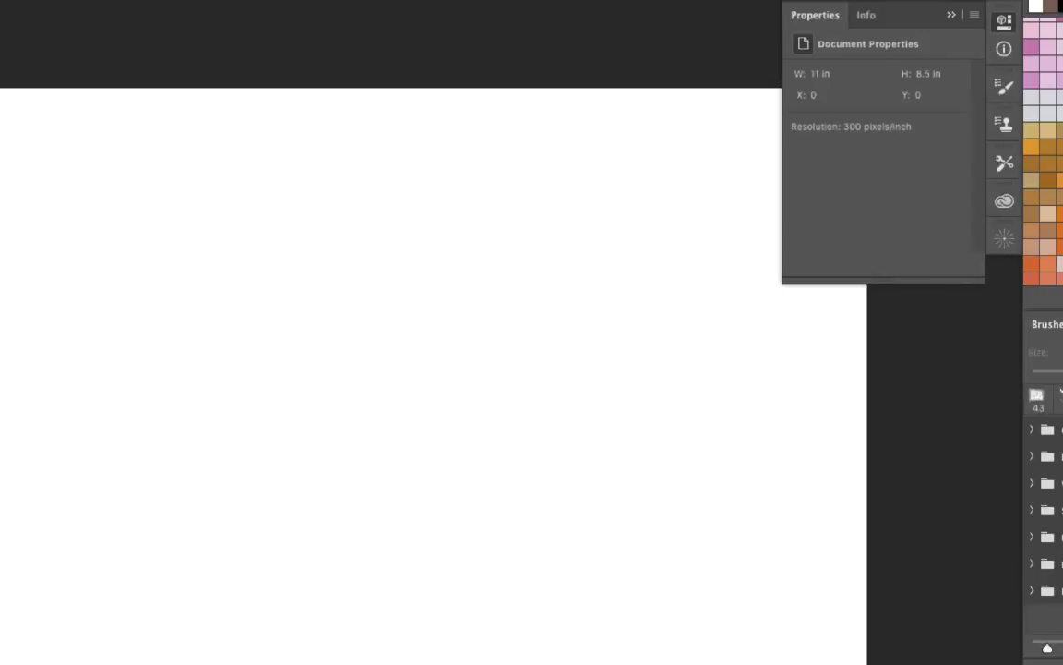
{"action": "left_click", "coordinate": [56, 0]}
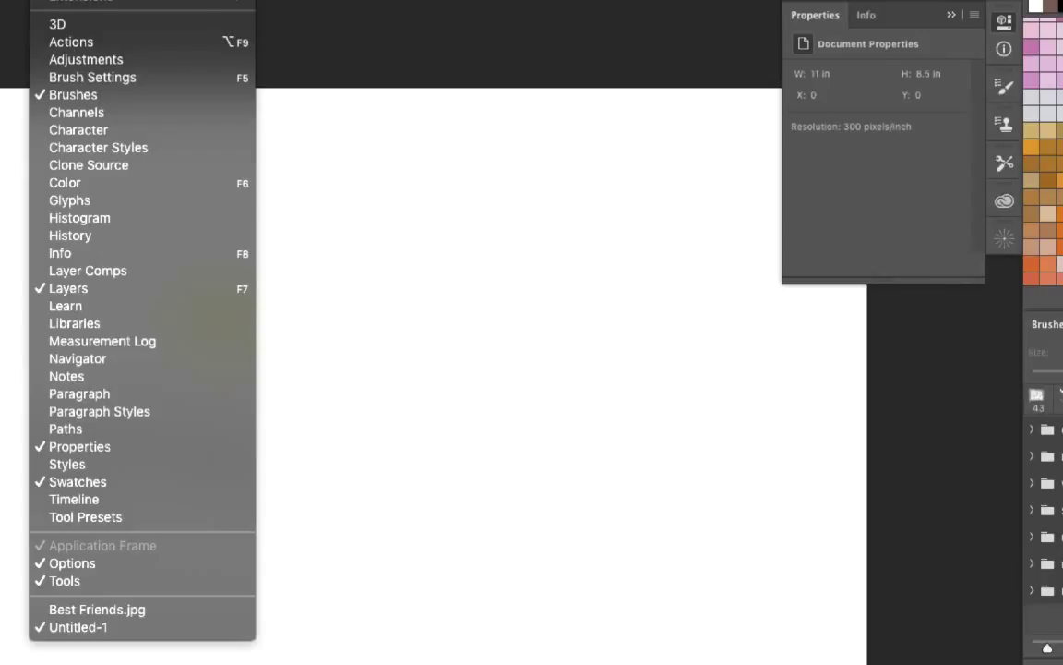
{"action": "left_click", "coordinate": [84, 611]}
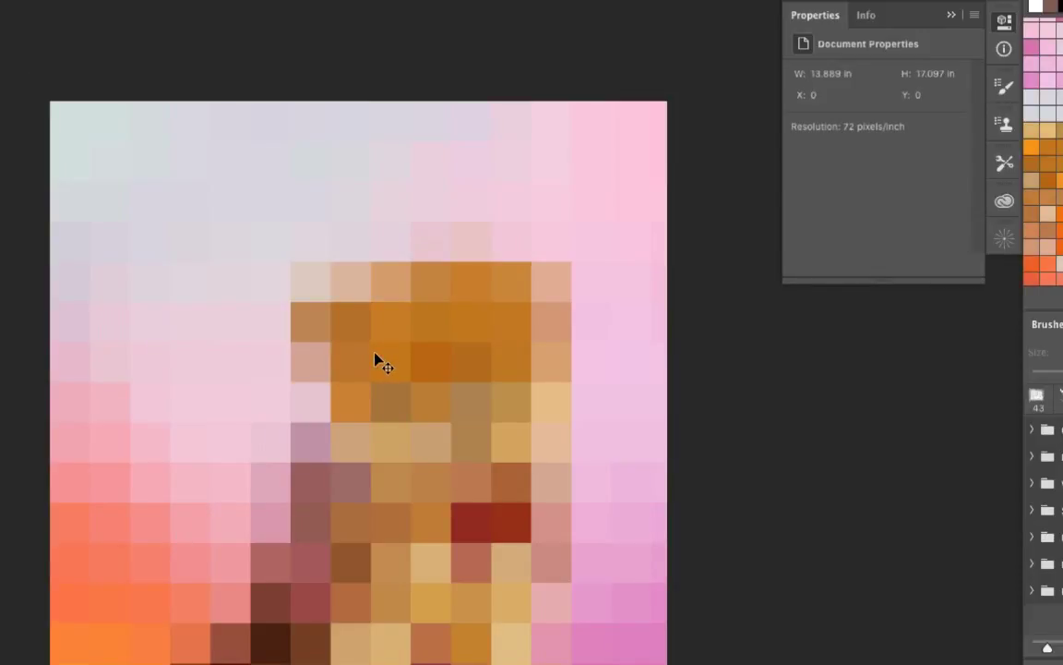
{"action": "key", "text": "super+a"}
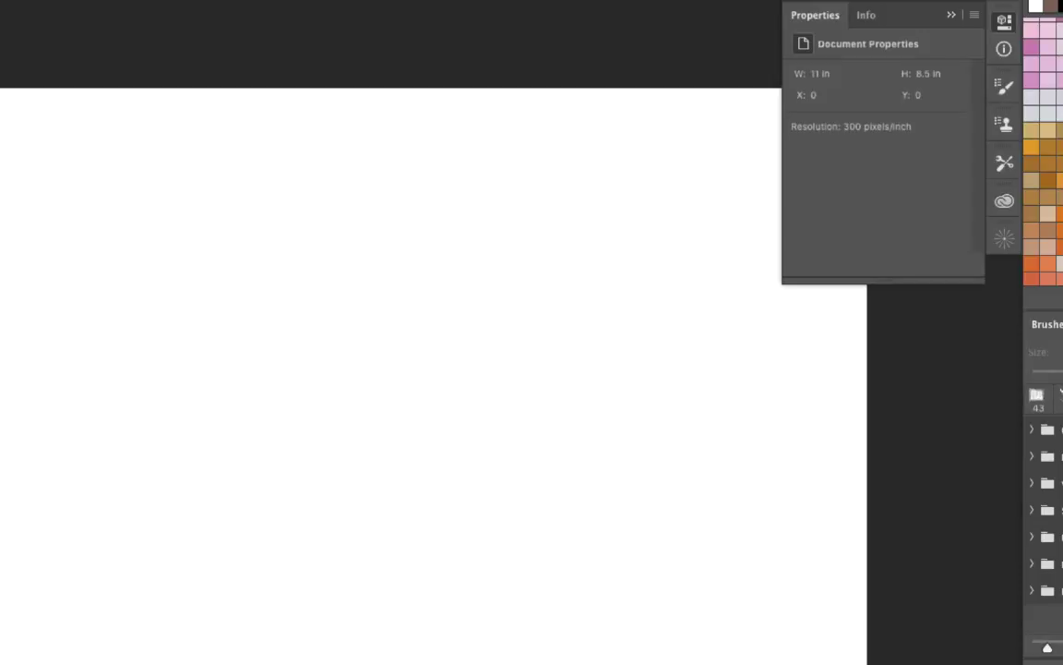
Paste the copied mosaic teddy bear into the new Untitled-1 document.
{"action": "key", "text": "super+v"}
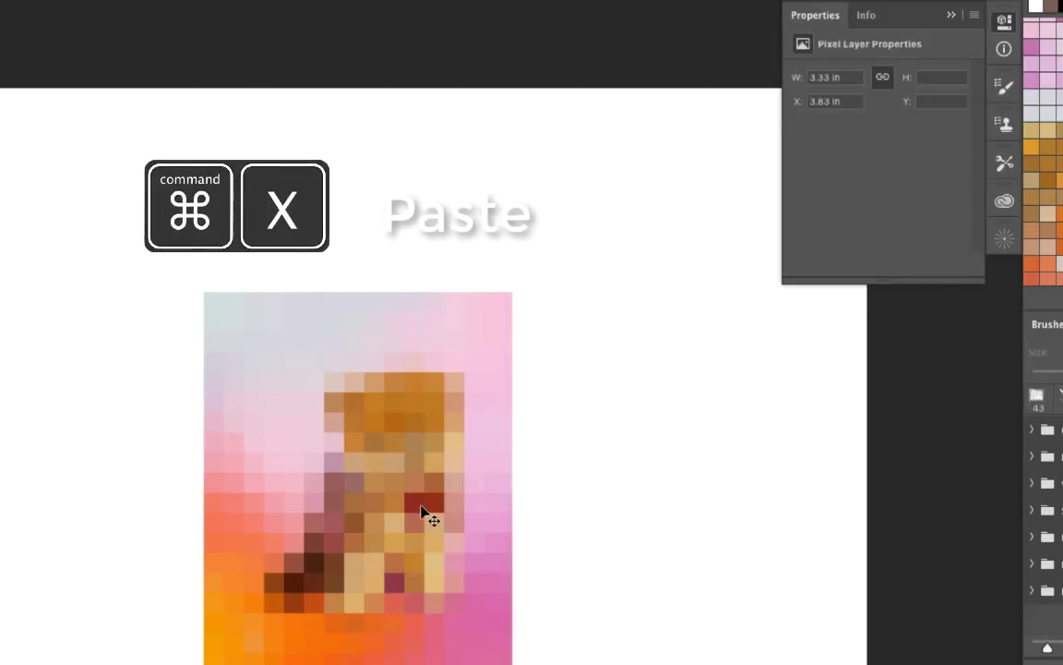